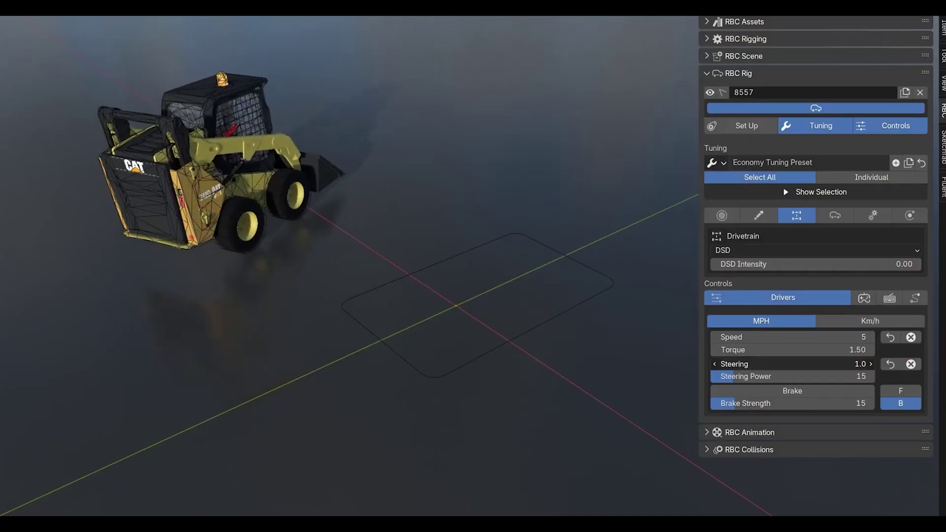
Reset the Steering value of the 8557 loader rig and brake the Corvette during keyboard driving
{"action": "left_click", "coordinate": [890, 364]}
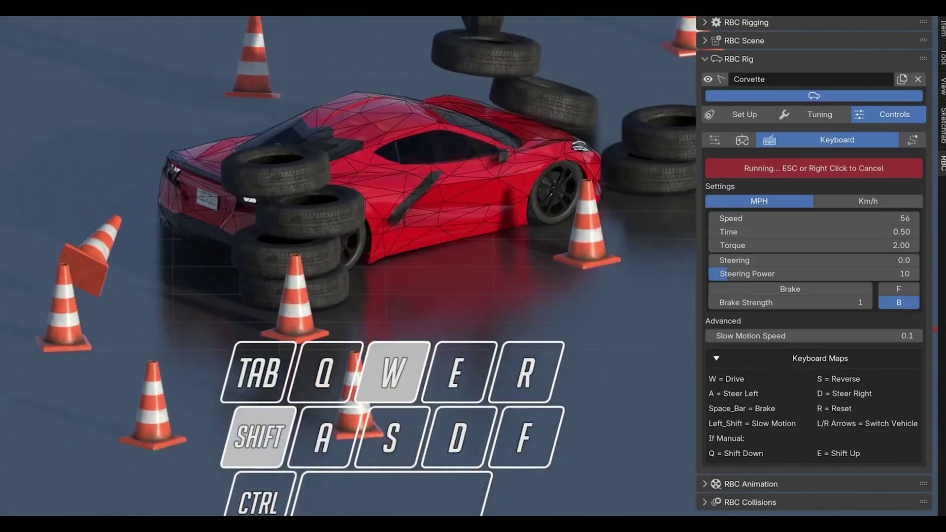
{"action": "key", "text": "space"}
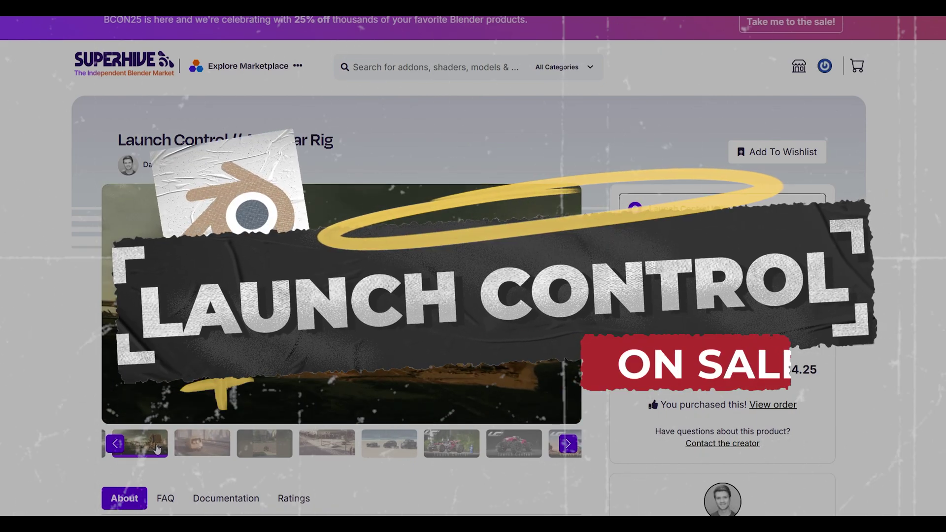
Show the previous preview in the Launch Control product page's gallery
{"action": "left_click", "coordinate": [116, 444]}
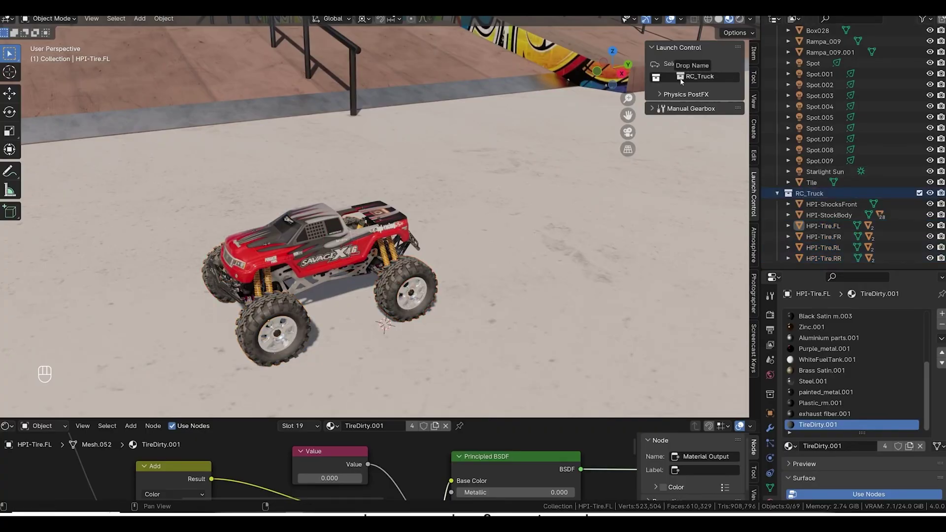
Rig the RC_Truck collection as a drivable vehicle with Launch Control
{"action": "middle_click_drag", "start_coordinate": [367, 255], "coordinate": [537, 159], "text": "shift"}
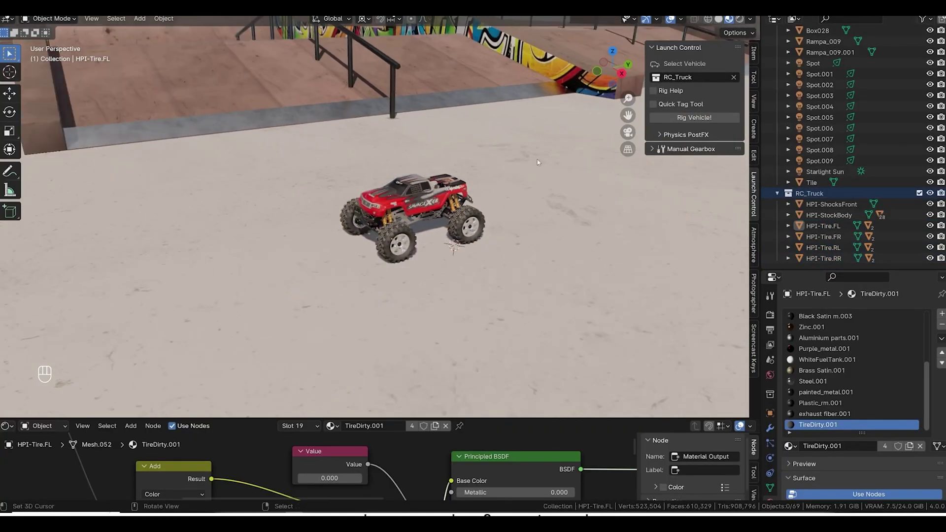
{"action": "left_click", "coordinate": [706, 120]}
{"action": "middle_click_drag", "start_coordinate": [493, 217], "coordinate": [381, 246]}
{"action": "scroll", "coordinate": [382, 247], "scroll_direction": "up", "scroll_amount": 4}
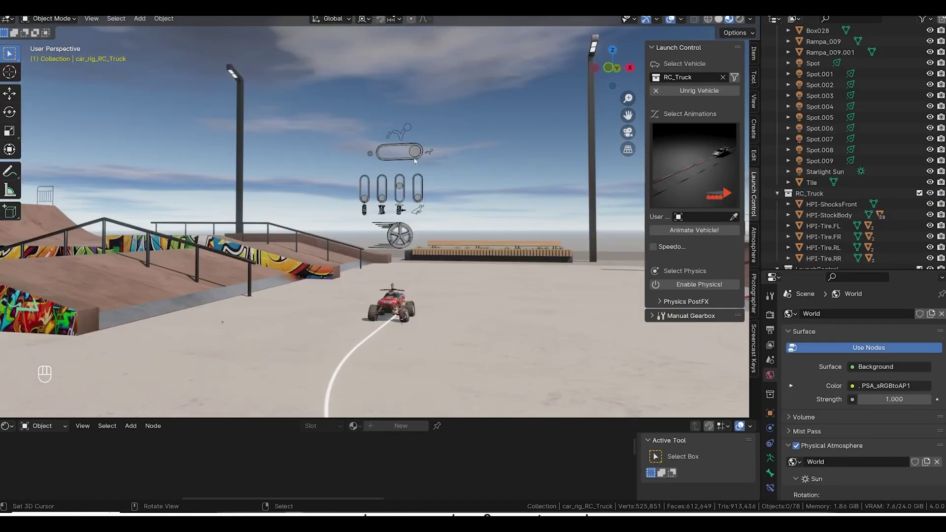
Select the round control knob above the rigged RC truck and move it along the Z axis
{"action": "left_click", "coordinate": [415, 156], "text": "ctrl"}
{"action": "key", "text": "g"}
{"action": "key", "text": "z"}
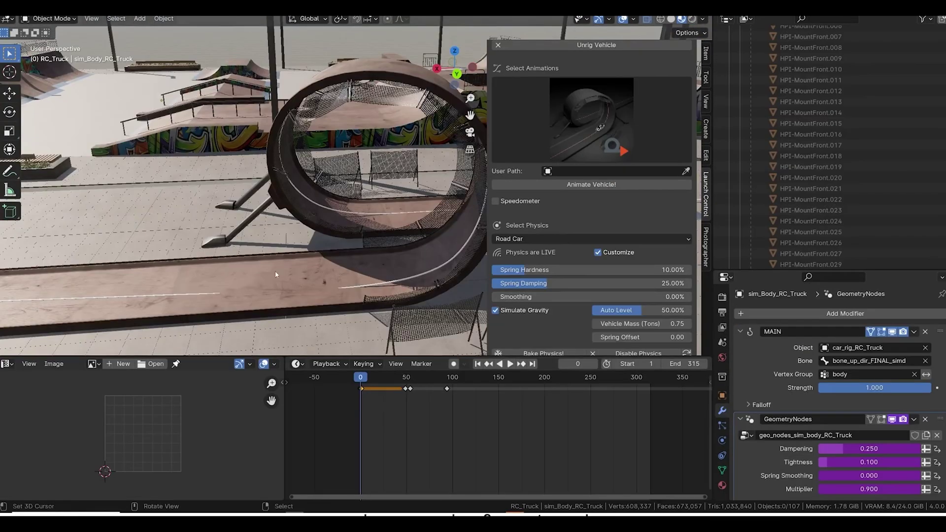
Play the RC truck's loop animation and examine its run along the skatepark track from several angles
{"action": "middle_click_drag", "start_coordinate": [275, 270], "coordinate": [212, 275]}
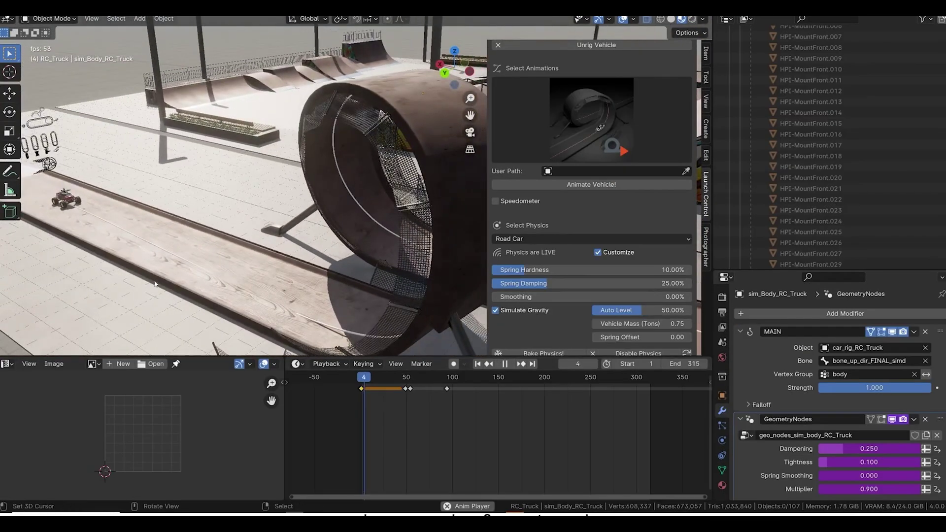
{"action": "middle_click_drag", "start_coordinate": [154, 284], "coordinate": [292, 250]}
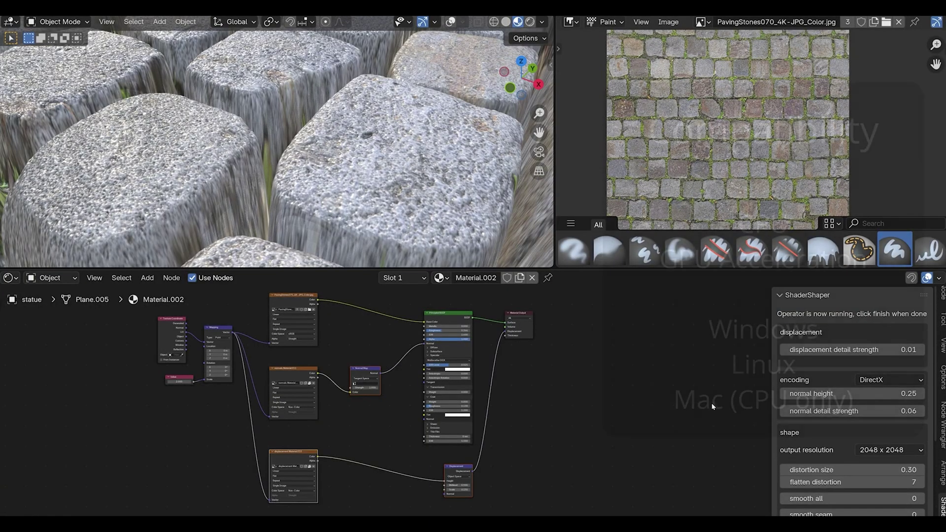
Lower the scale of the Displacement node in the paving-stone material
{"action": "left_click_drag", "start_coordinate": [452, 491], "coordinate": [433, 491]}
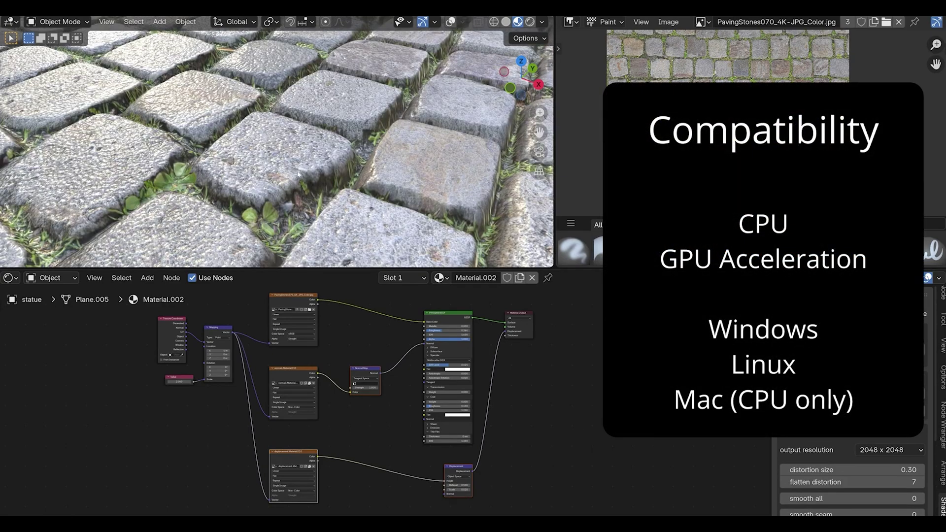
{"action": "scroll", "coordinate": [298, 174], "scroll_direction": "down", "scroll_amount": 8}
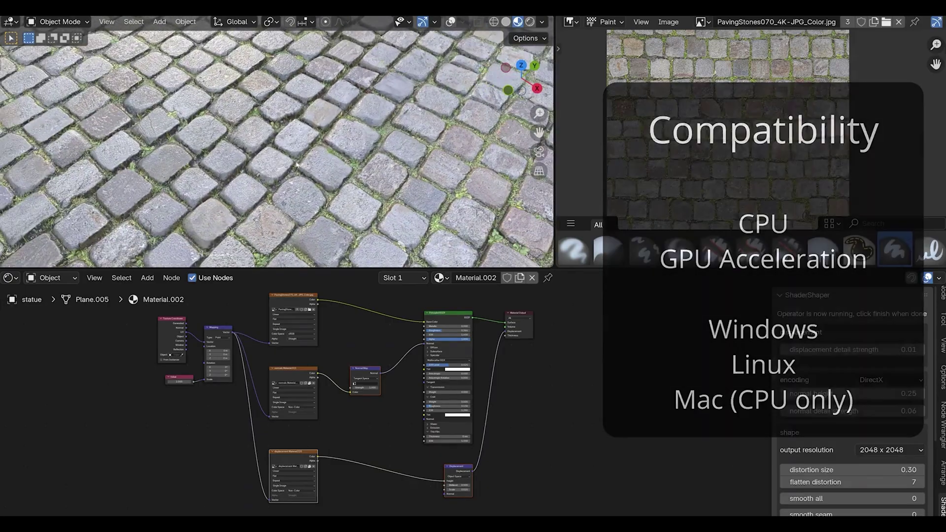
{"action": "scroll", "coordinate": [297, 165], "scroll_direction": "down", "scroll_amount": 5}
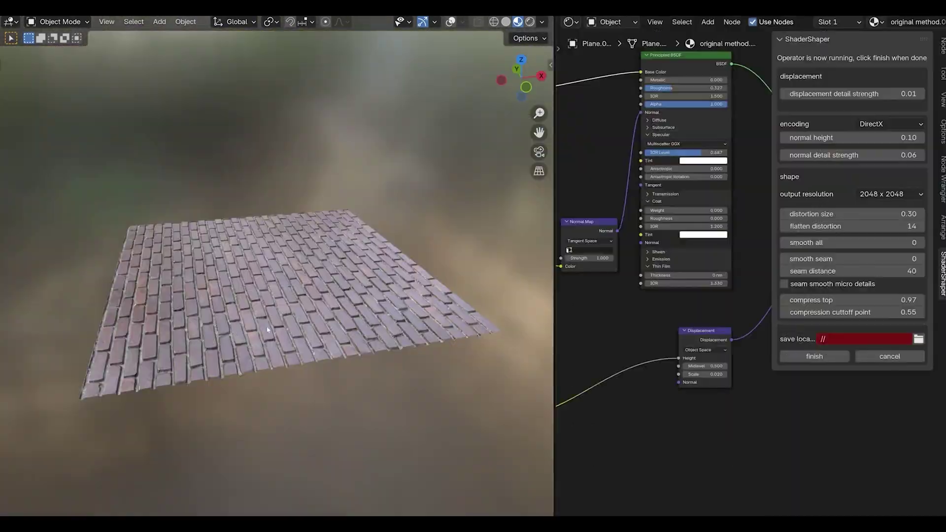
Examine the relief of the ShaderShaper brick surface from close up
{"action": "scroll", "coordinate": [296, 325], "scroll_direction": "up", "scroll_amount": 5}
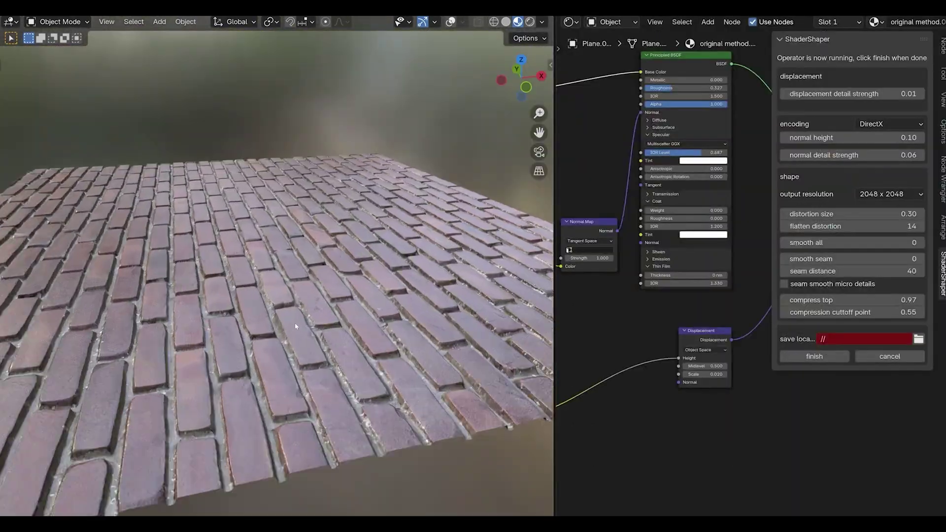
{"action": "middle_click_drag", "start_coordinate": [295, 326], "coordinate": [237, 277]}
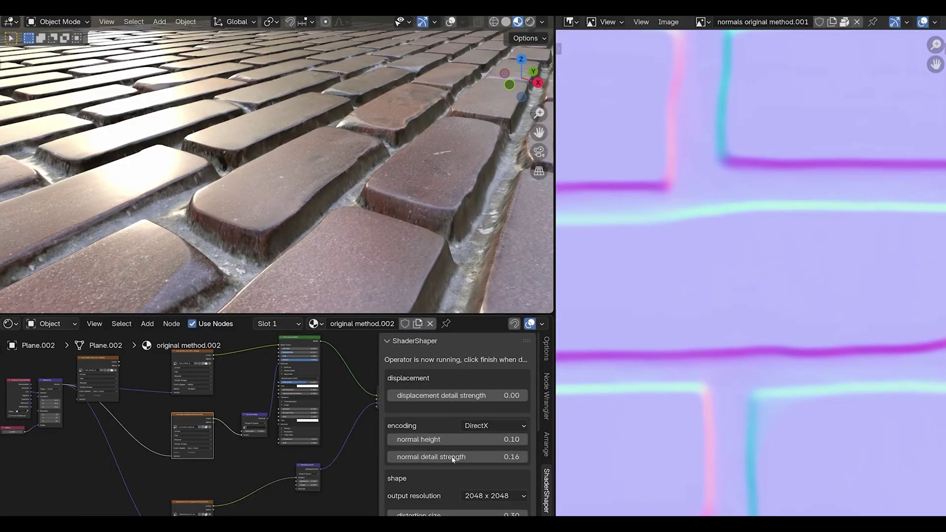
Display the brick material's displacement map by selecting its image texture node, and inspect the displaced bricks in the viewport
{"action": "middle_click_drag", "start_coordinate": [183, 495], "coordinate": [183, 428]}
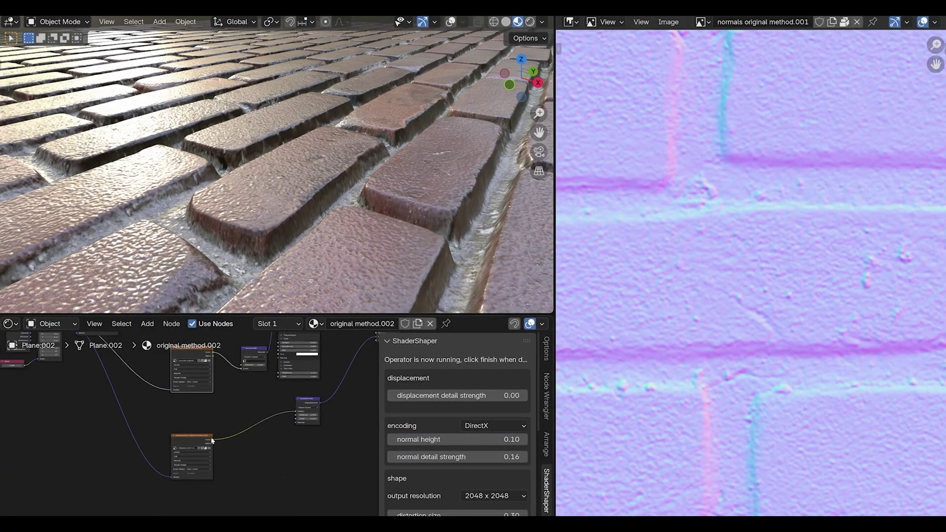
{"action": "left_click", "coordinate": [189, 444]}
{"action": "scroll", "coordinate": [808, 246], "scroll_direction": "down", "scroll_amount": 1}
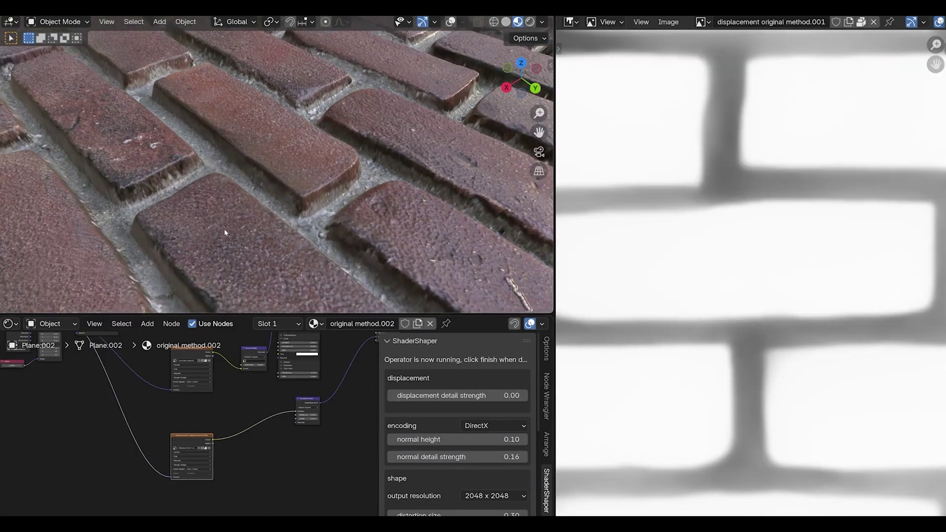
{"action": "scroll", "coordinate": [279, 360], "scroll_direction": "up", "scroll_amount": 7}
{"action": "left_click_drag", "start_coordinate": [256, 400], "coordinate": [345, 400]}
{"action": "middle_click_drag", "start_coordinate": [202, 264], "coordinate": [202, 207]}
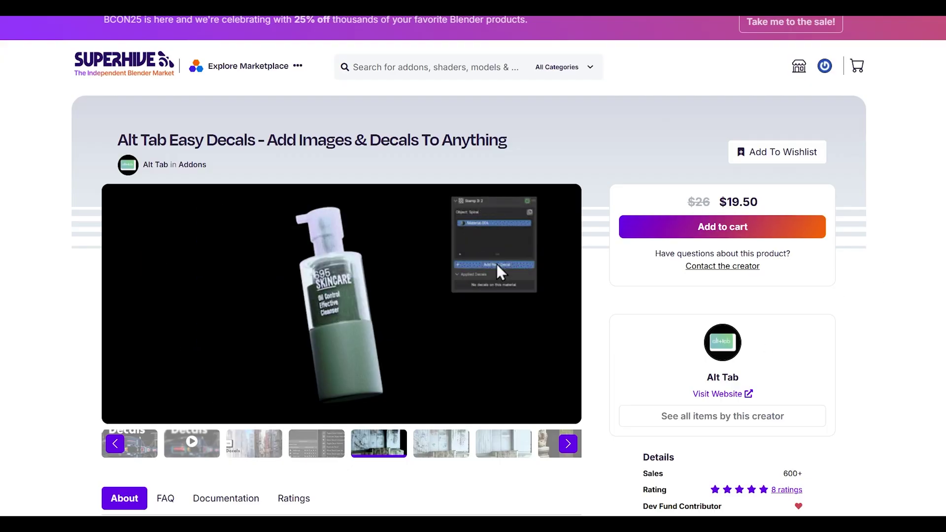
Read through the Alt Tab Easy Decals product page, covering its simple UI, decal controls and example models
{"action": "scroll", "coordinate": [473, 266], "scroll_direction": "down", "scroll_amount": 3}
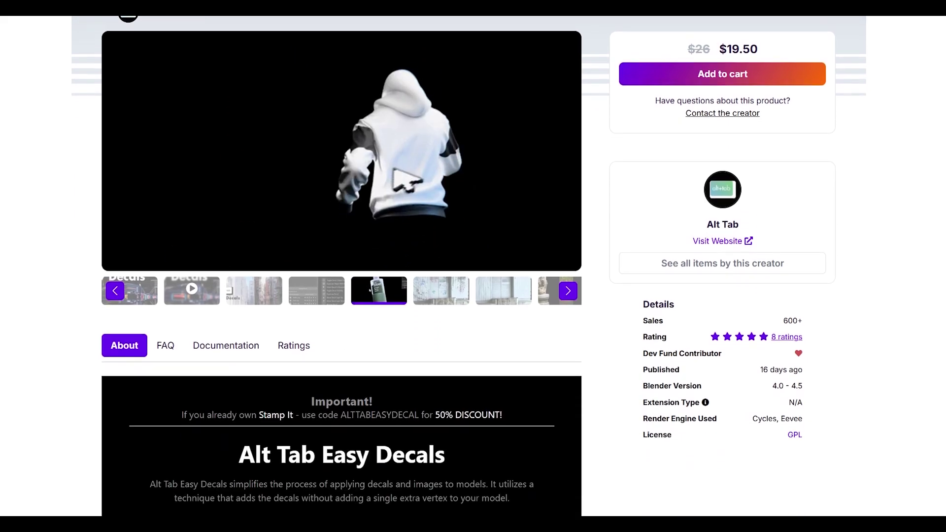
{"action": "scroll", "coordinate": [473, 266], "scroll_direction": "down", "scroll_amount": 7}
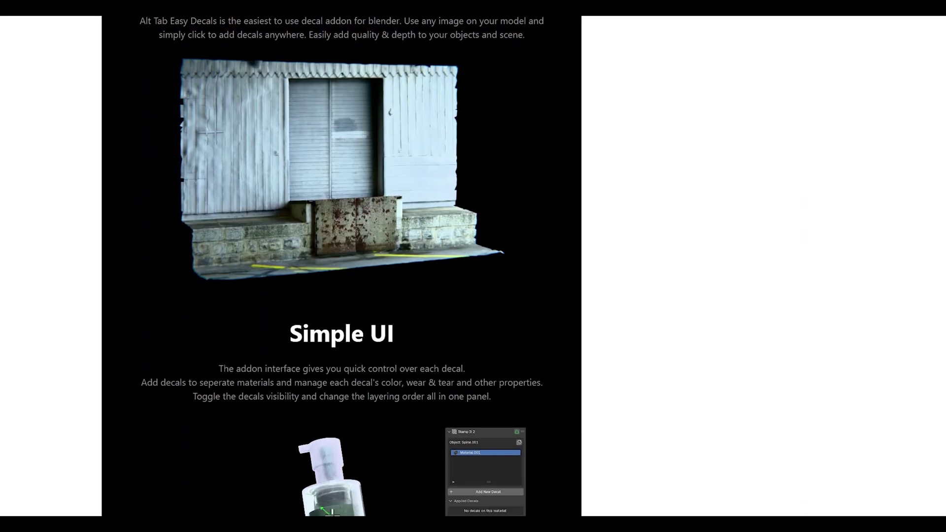
{"action": "scroll", "coordinate": [341, 266], "scroll_direction": "down", "scroll_amount": 7}
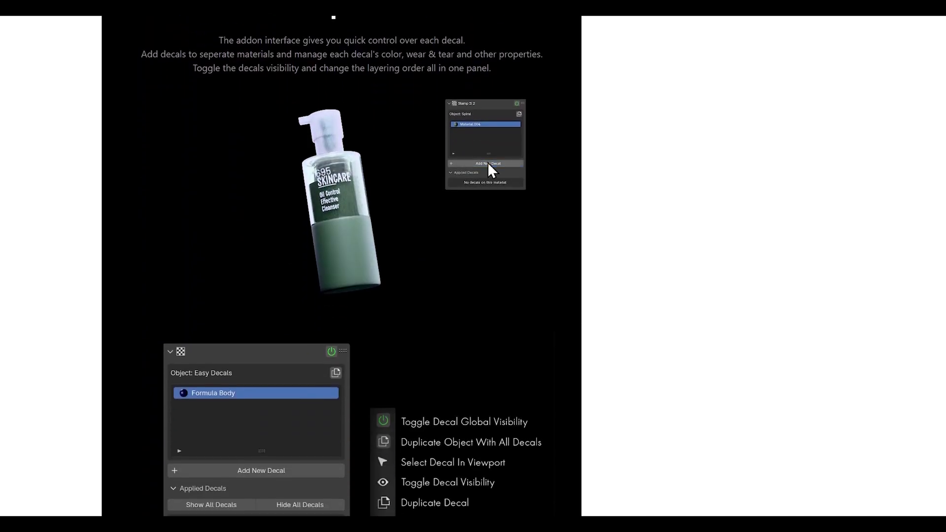
{"action": "scroll", "coordinate": [342, 266], "scroll_direction": "down", "scroll_amount": 3}
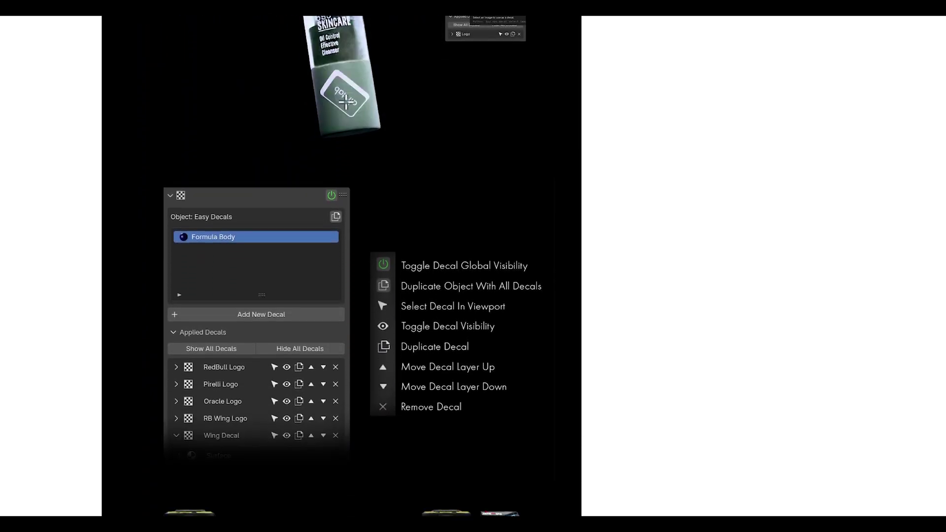
{"action": "scroll", "coordinate": [342, 266], "scroll_direction": "down", "scroll_amount": 4}
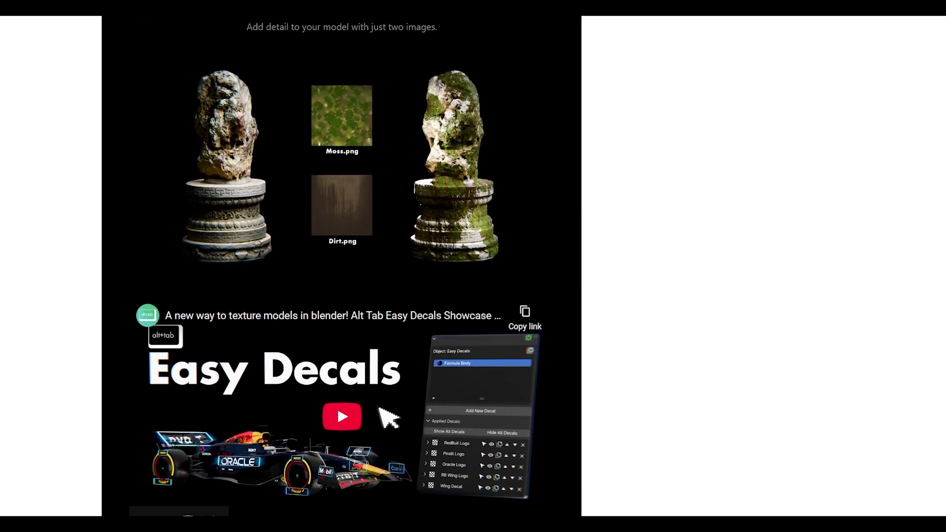
{"action": "scroll", "coordinate": [341, 266], "scroll_direction": "down", "scroll_amount": 9}
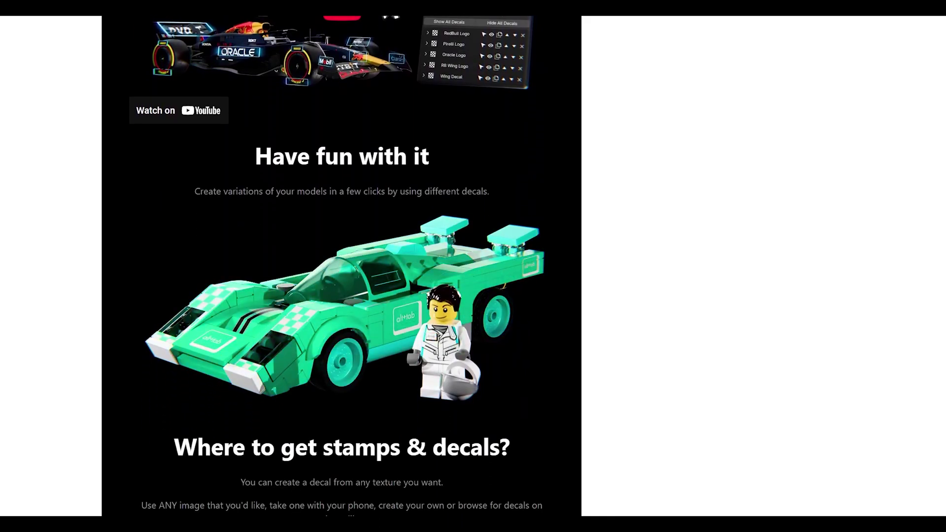
{"action": "scroll", "coordinate": [341, 266], "scroll_direction": "down", "scroll_amount": 10}
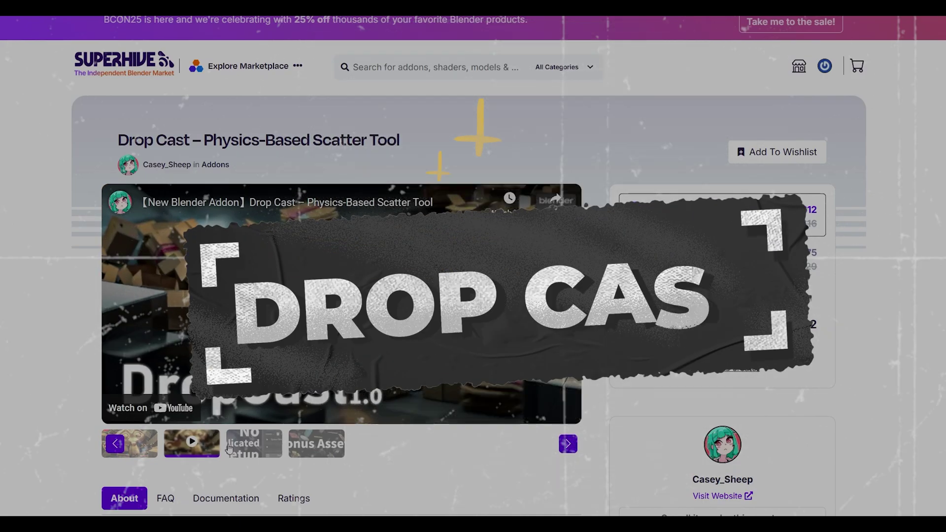
Show the first preview image of Drop Cast and read down its product description
{"action": "left_click", "coordinate": [132, 453]}
{"action": "scroll", "coordinate": [473, 266], "scroll_direction": "down", "scroll_amount": 3}
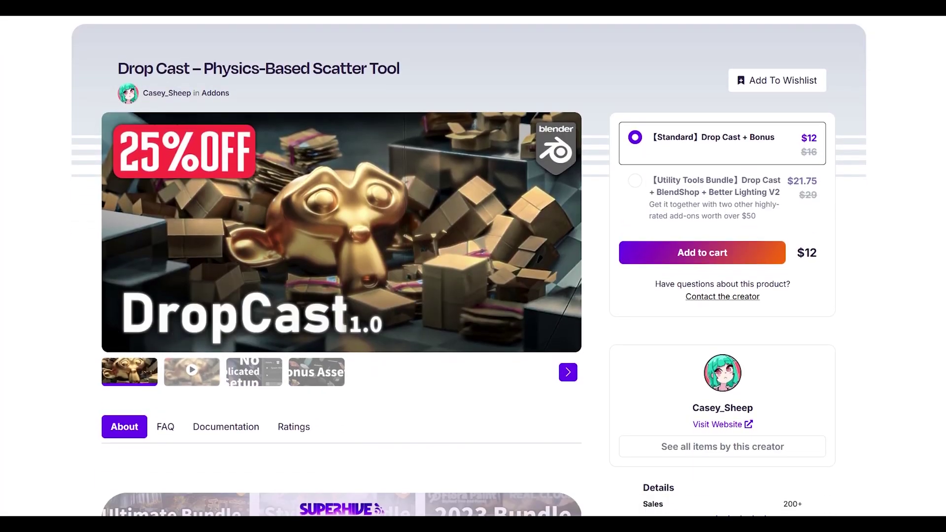
{"action": "scroll", "coordinate": [473, 266], "scroll_direction": "down", "scroll_amount": 6}
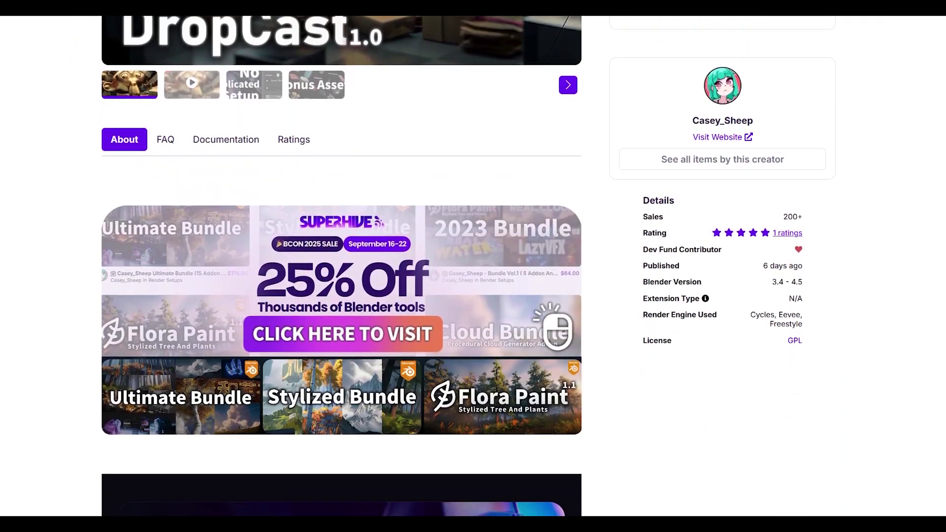
{"action": "scroll", "coordinate": [473, 266], "scroll_direction": "down", "scroll_amount": 7}
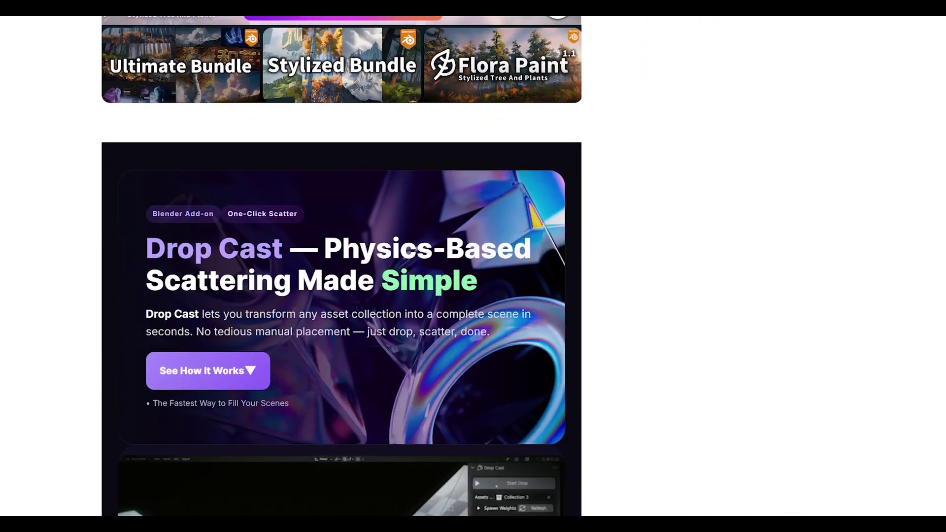
{"action": "scroll", "coordinate": [473, 266], "scroll_direction": "down", "scroll_amount": 4}
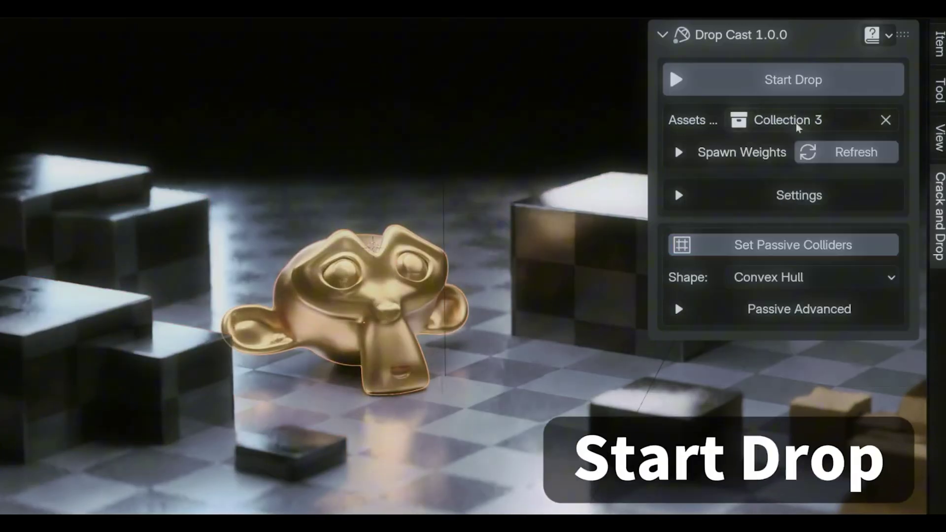
Start a Drop Cast session, drop objects around the golden monkey head and resize the spawn area
{"action": "left_click", "coordinate": [793, 80]}
{"action": "key", "text": "Tab"}
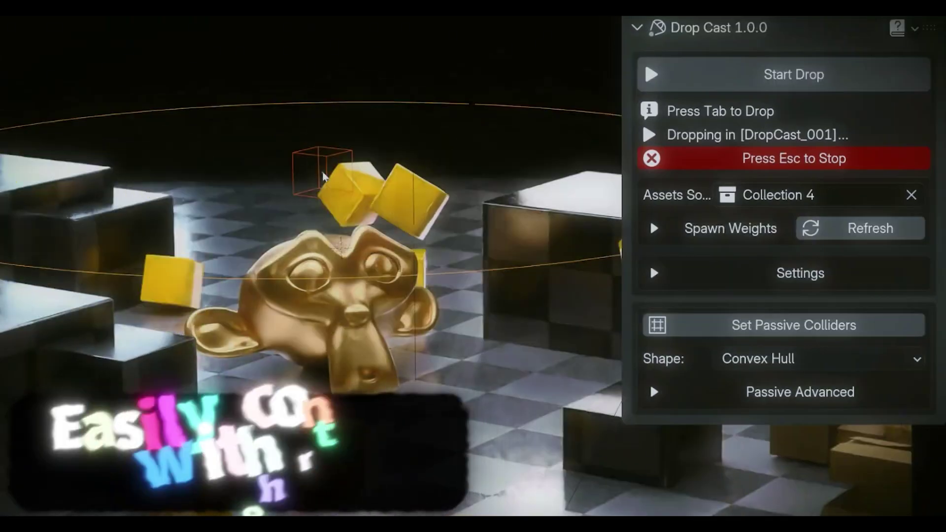
{"action": "scroll", "coordinate": [314, 142], "scroll_direction": "up", "scroll_amount": 3}
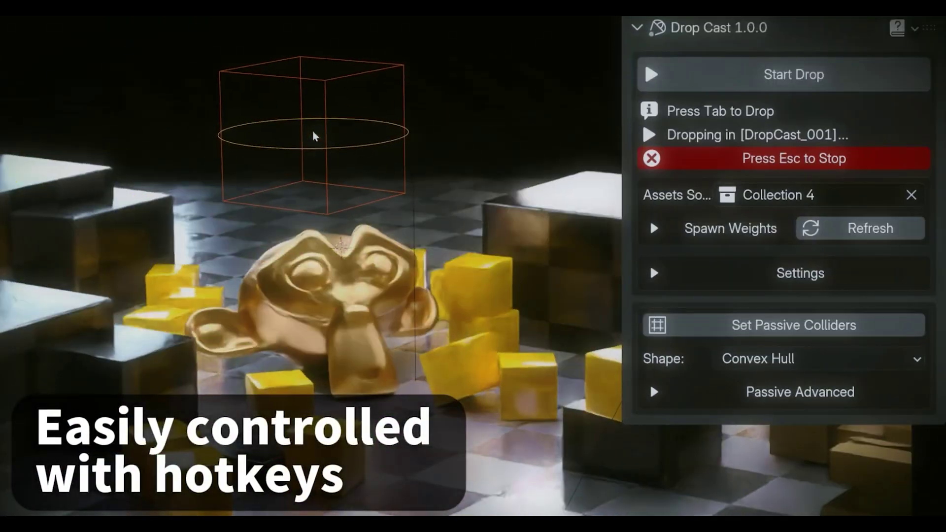
{"action": "scroll", "coordinate": [367, 109], "scroll_direction": "down", "scroll_amount": 3}
{"action": "key", "text": "Tab"}
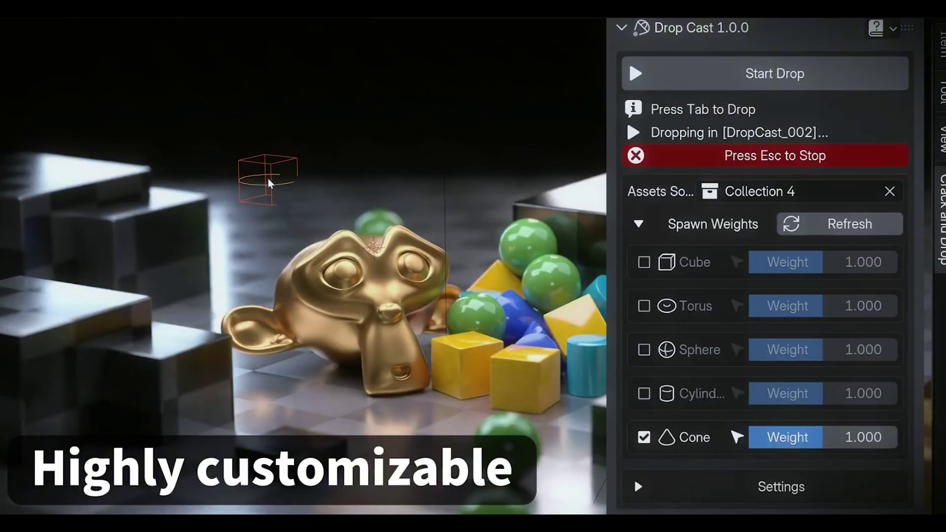
Drop only cones beside the golden monkey head, and run a new drop with just Cube and Torus enabled
{"action": "key", "text": "Tab"}
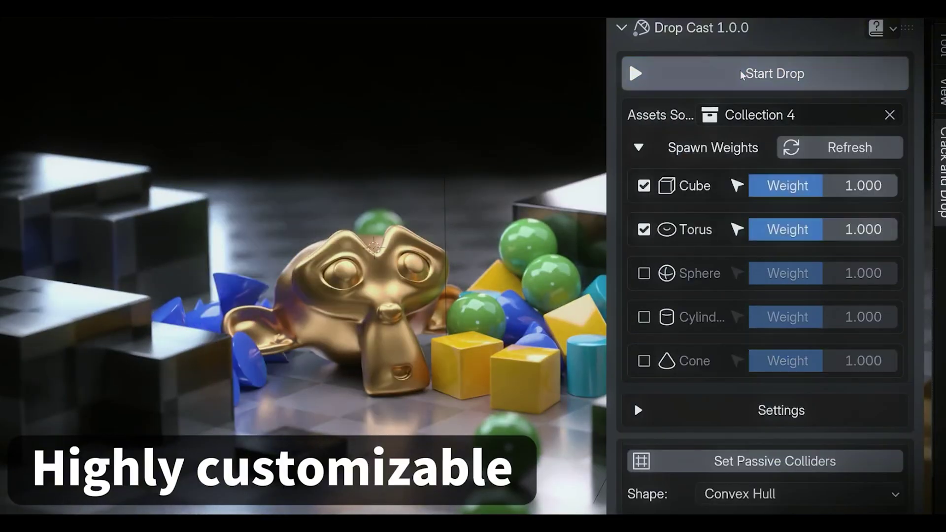
{"action": "left_click", "coordinate": [750, 72]}
{"action": "key", "text": "Tab"}
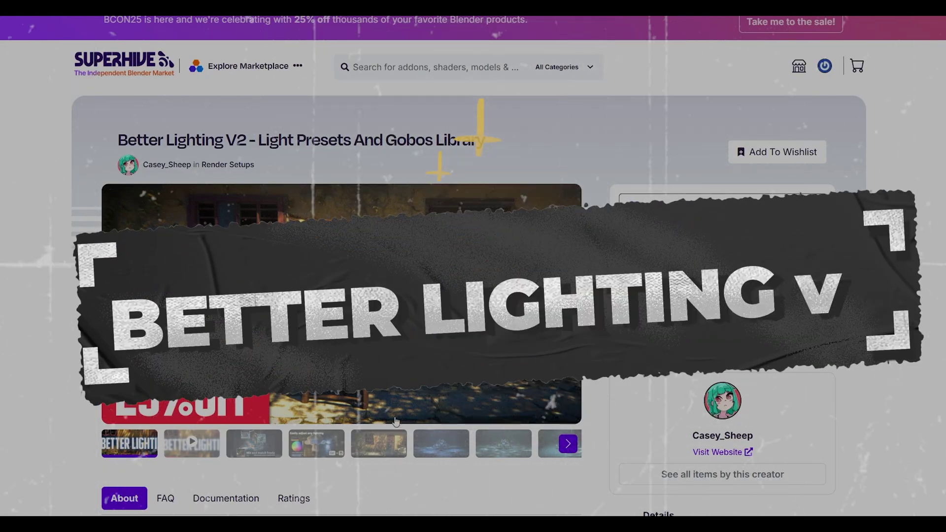
Browse the Better Lighting V2 gallery previews, from the video through the lighting-adjustment image to the underwater caustics scenes
{"action": "left_click", "coordinate": [210, 451]}
{"action": "left_click", "coordinate": [254, 446]}
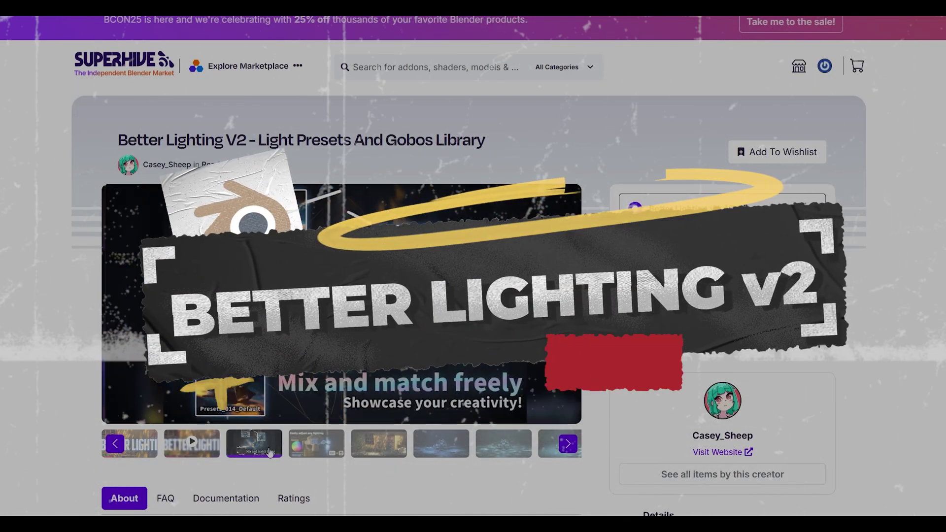
{"action": "left_click", "coordinate": [317, 451]}
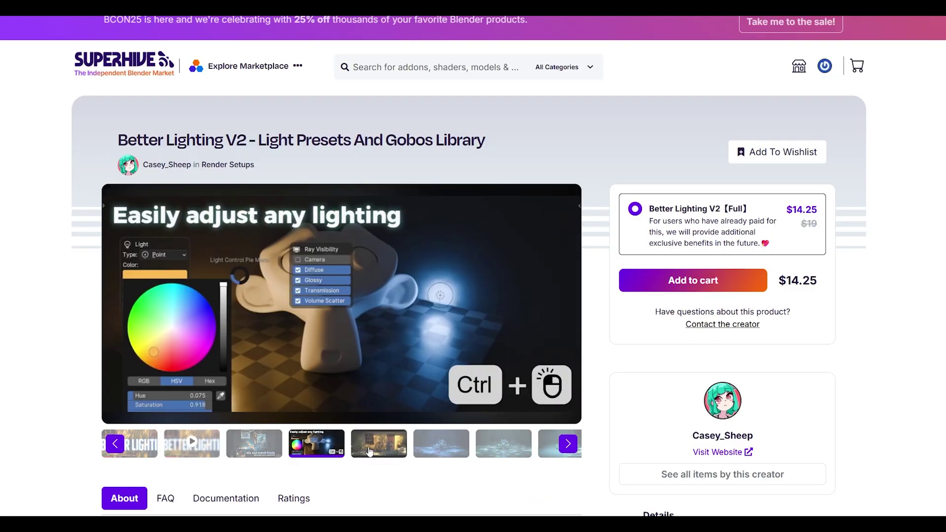
{"action": "left_click", "coordinate": [403, 446]}
{"action": "left_click", "coordinate": [445, 449]}
{"action": "left_click", "coordinate": [504, 446]}
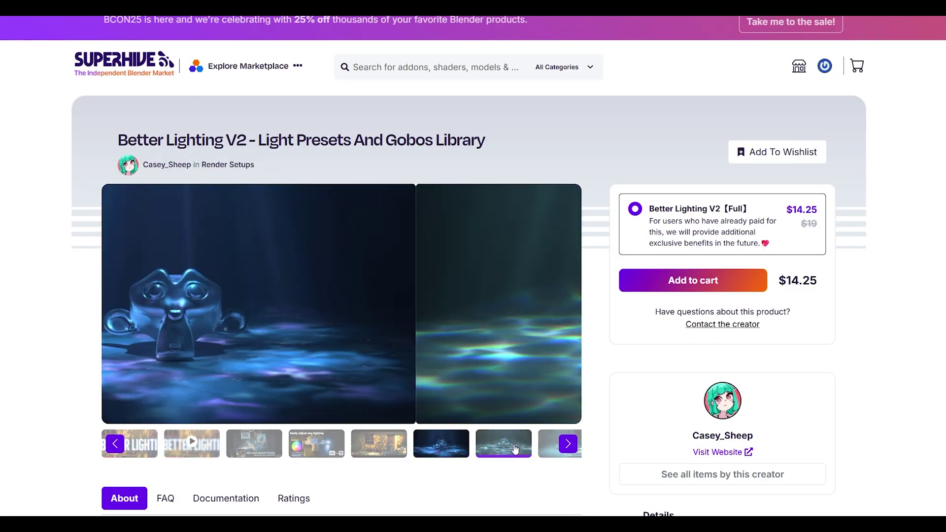
Read through the Better Lighting V2 product description, from the pie menu features to the lighting presets library and its light control demos
{"action": "scroll", "coordinate": [473, 266], "scroll_direction": "down", "scroll_amount": 5}
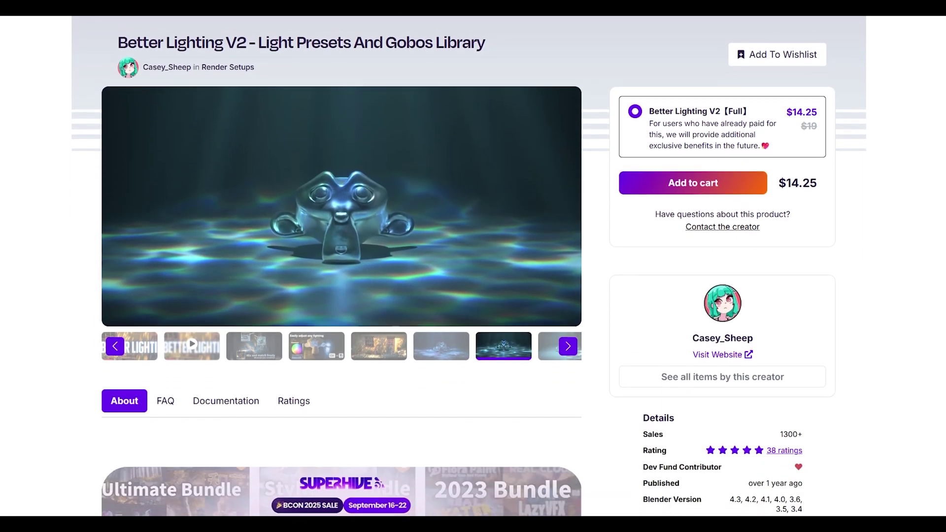
{"action": "scroll", "coordinate": [473, 266], "scroll_direction": "down", "scroll_amount": 7}
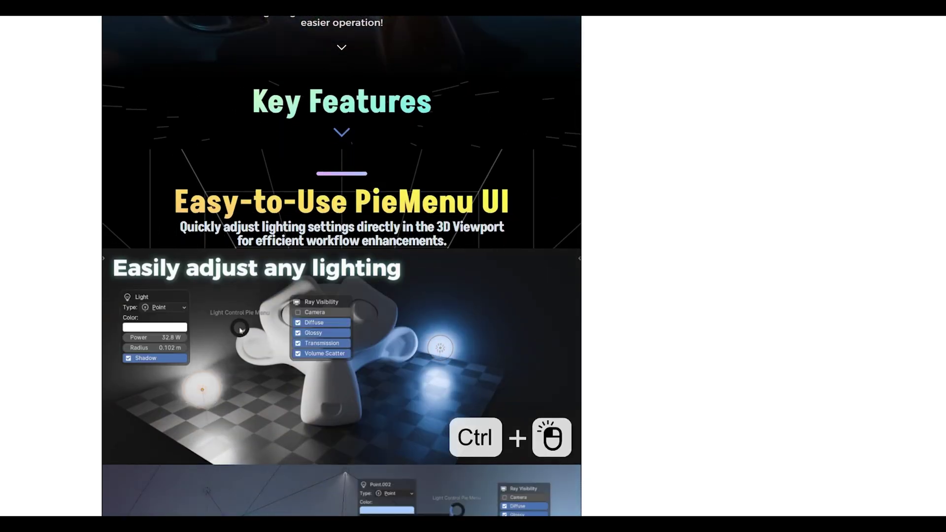
{"action": "scroll", "coordinate": [341, 266], "scroll_direction": "down", "scroll_amount": 2}
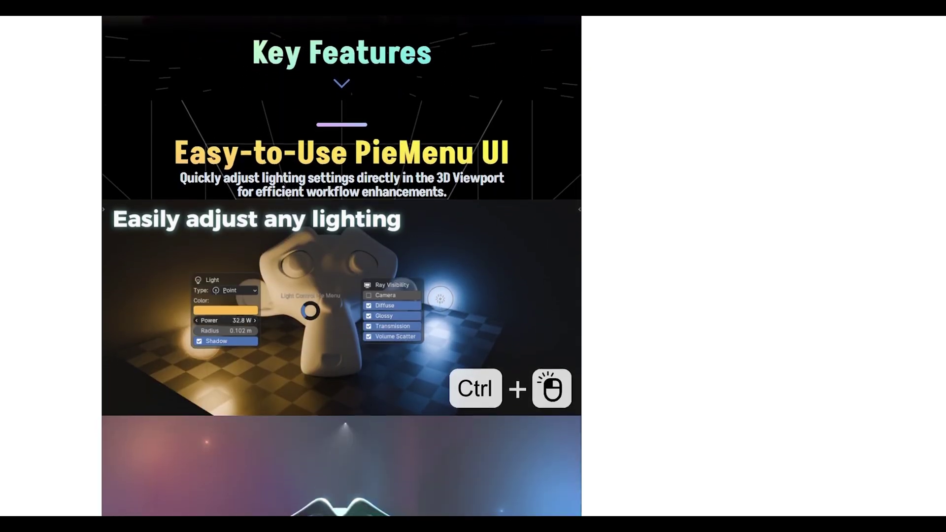
{"action": "scroll", "coordinate": [341, 266], "scroll_direction": "down", "scroll_amount": 3}
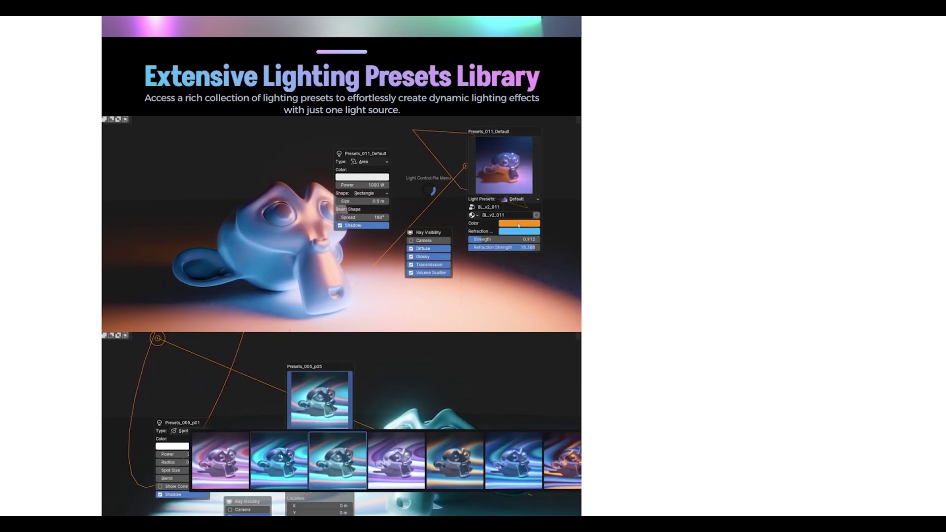
{"action": "scroll", "coordinate": [261, 416], "scroll_direction": "down", "scroll_amount": 4}
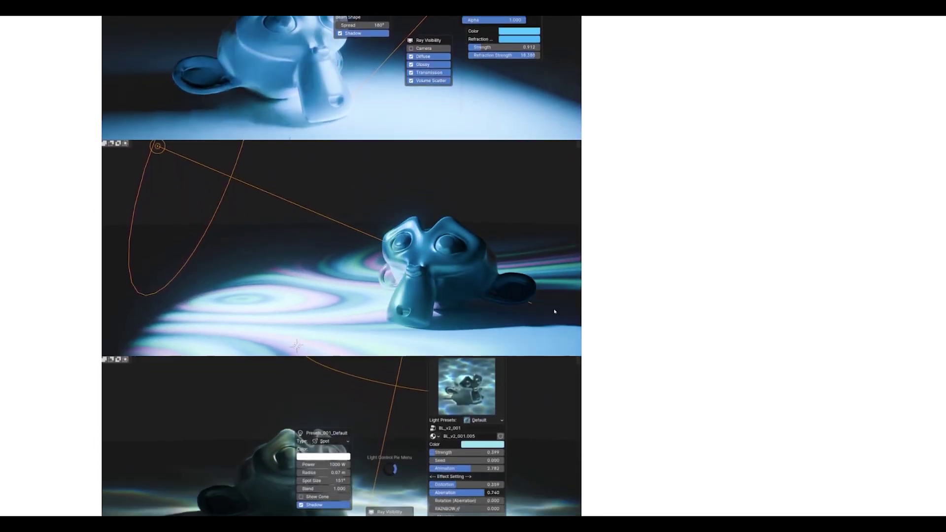
{"action": "scroll", "coordinate": [498, 446], "scroll_direction": "down", "scroll_amount": 4}
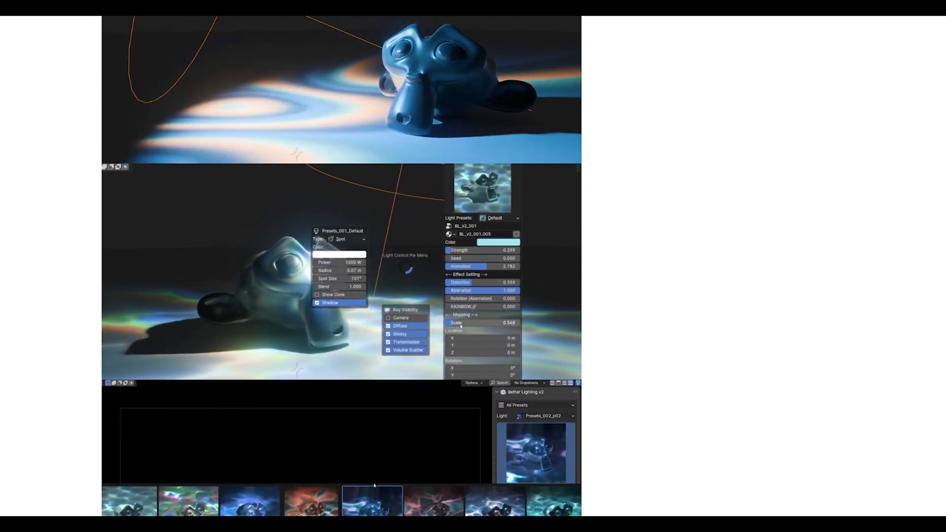
{"action": "scroll", "coordinate": [353, 458], "scroll_direction": "down", "scroll_amount": 4}
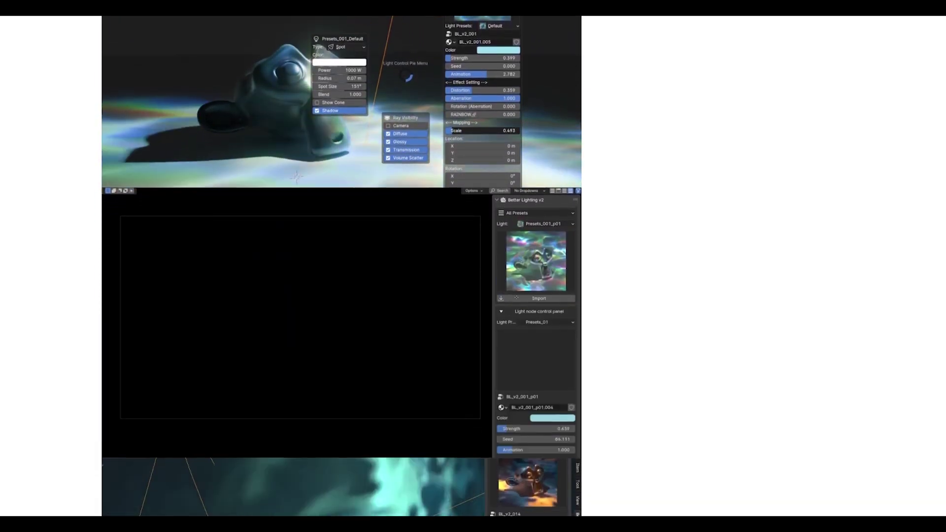
{"action": "scroll", "coordinate": [341, 266], "scroll_direction": "down", "scroll_amount": 2}
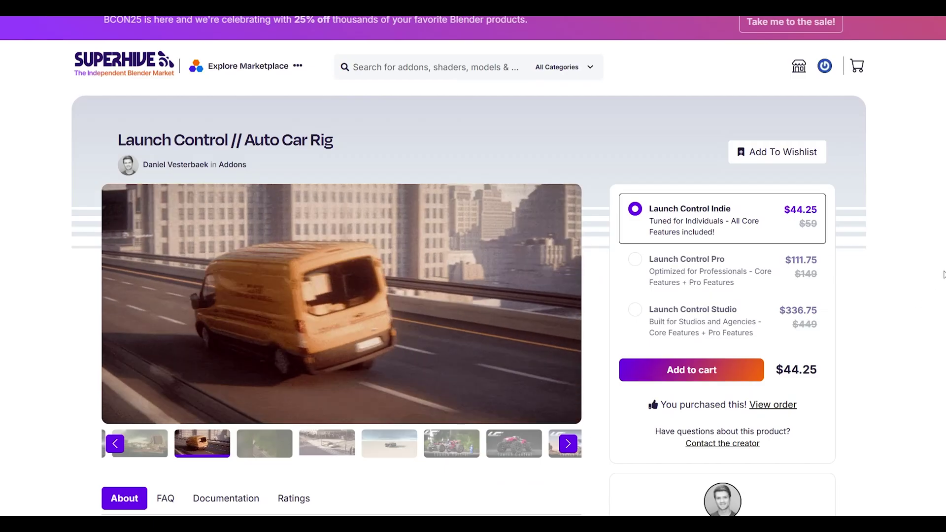
Revisit the gallery previews of Launch Control and Better Lighting V2 on their product pages
{"action": "left_click", "coordinate": [152, 448]}
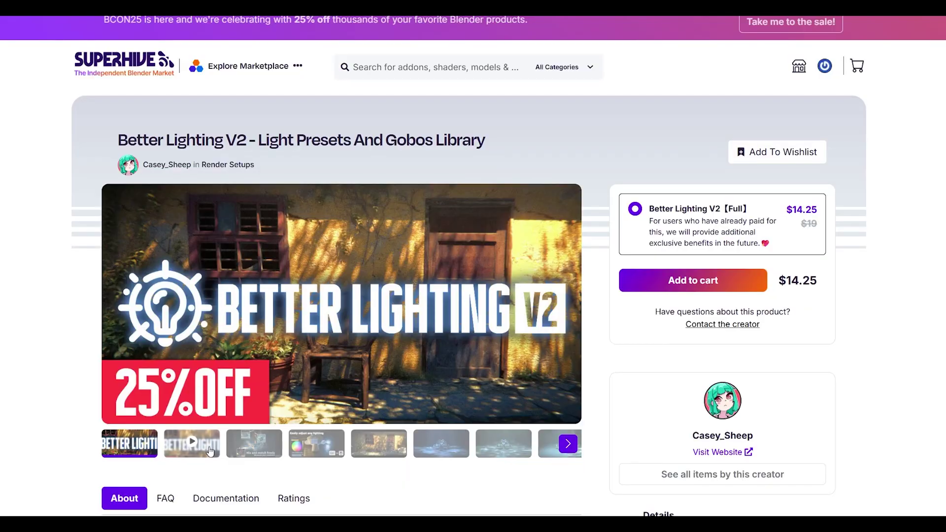
{"action": "left_click", "coordinate": [210, 449]}
{"action": "left_click", "coordinate": [268, 450]}
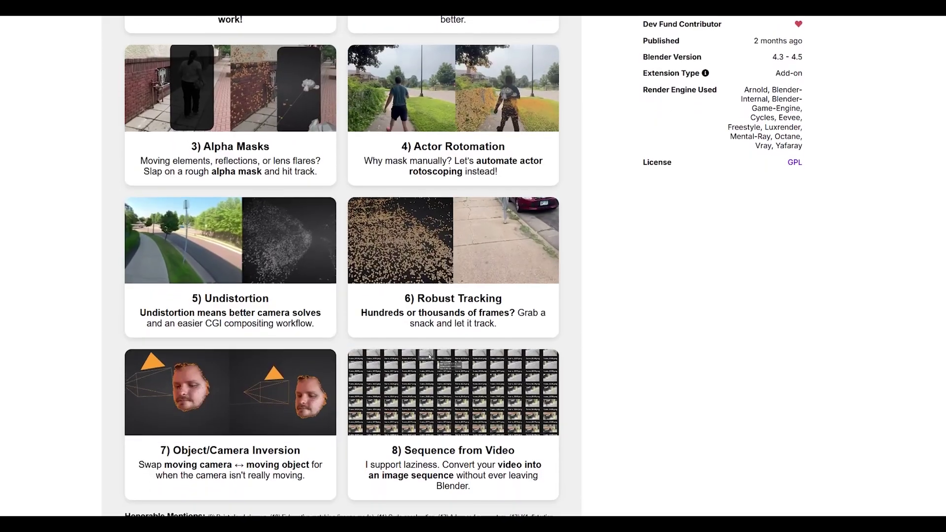
Read the camera-tracking add-on's feature list, from Alpha Masks and Actor Rotomation down to the Results section
{"action": "scroll", "coordinate": [426, 253], "scroll_direction": "down", "scroll_amount": 3}
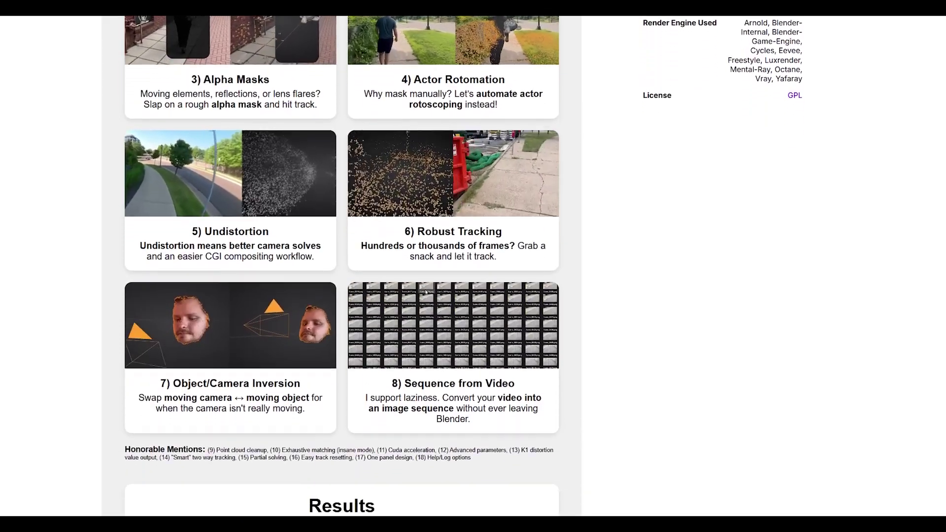
{"action": "scroll", "coordinate": [341, 266], "scroll_direction": "down", "scroll_amount": 3}
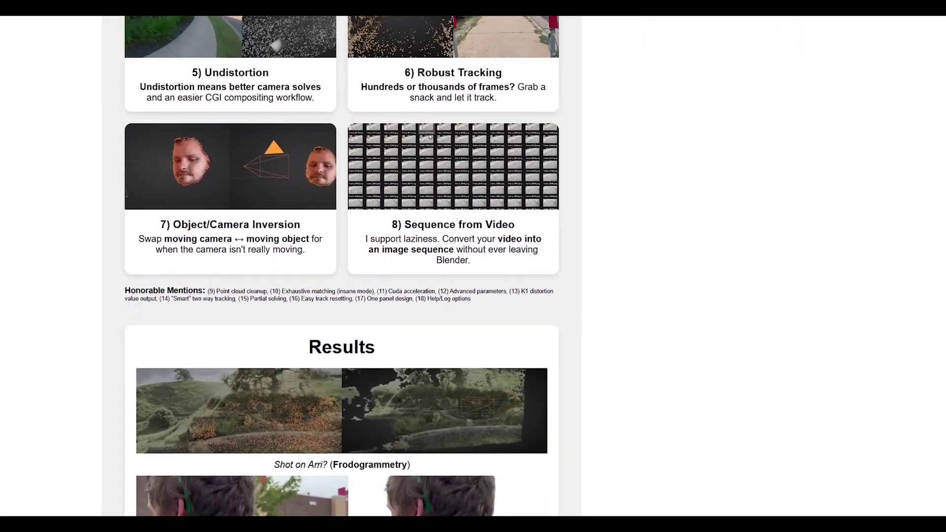